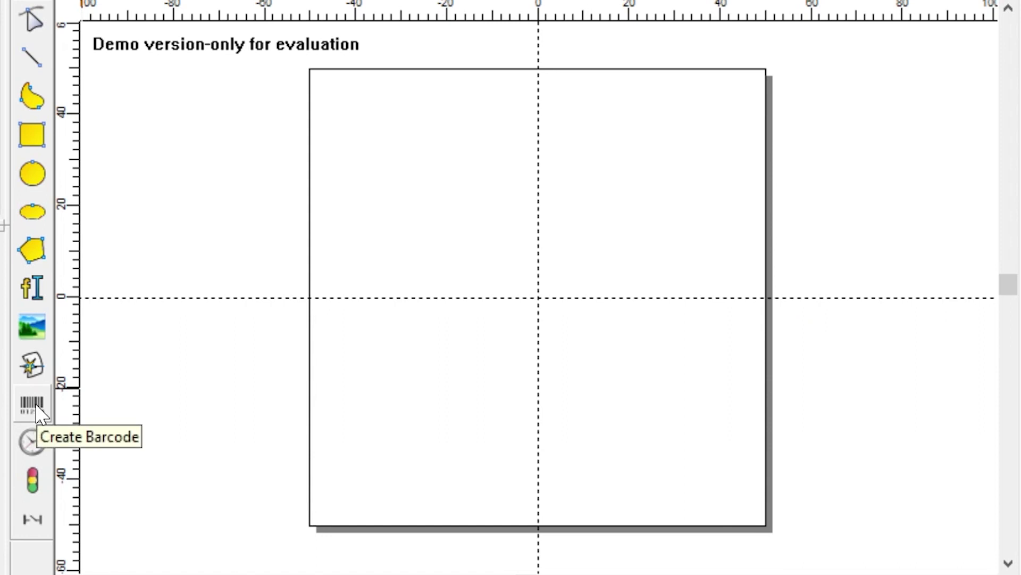
Step: Place a new Code 39 barcode just above-right of the page centre and zoom to it
left_click(35, 405)
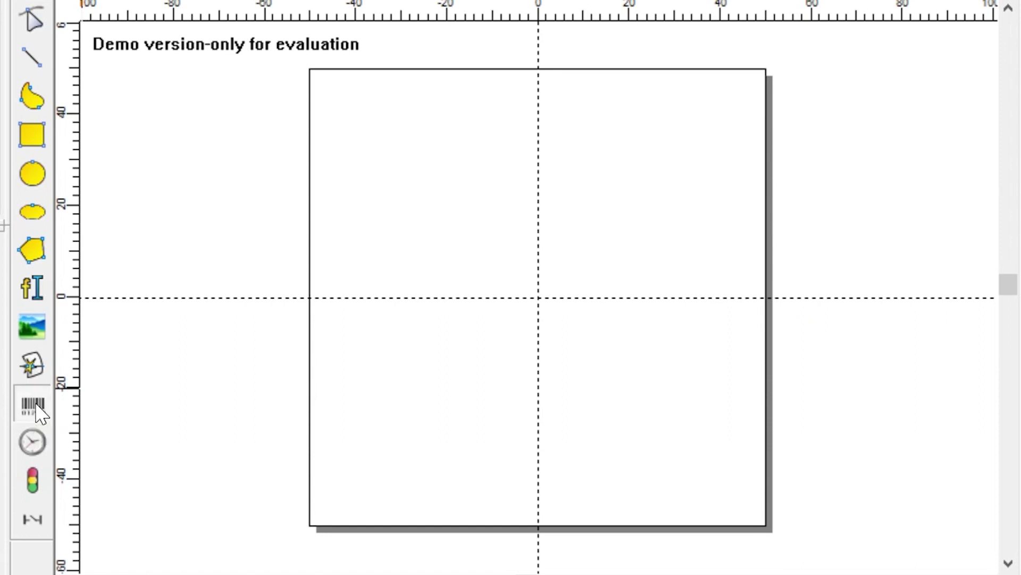
left_click(539, 258)
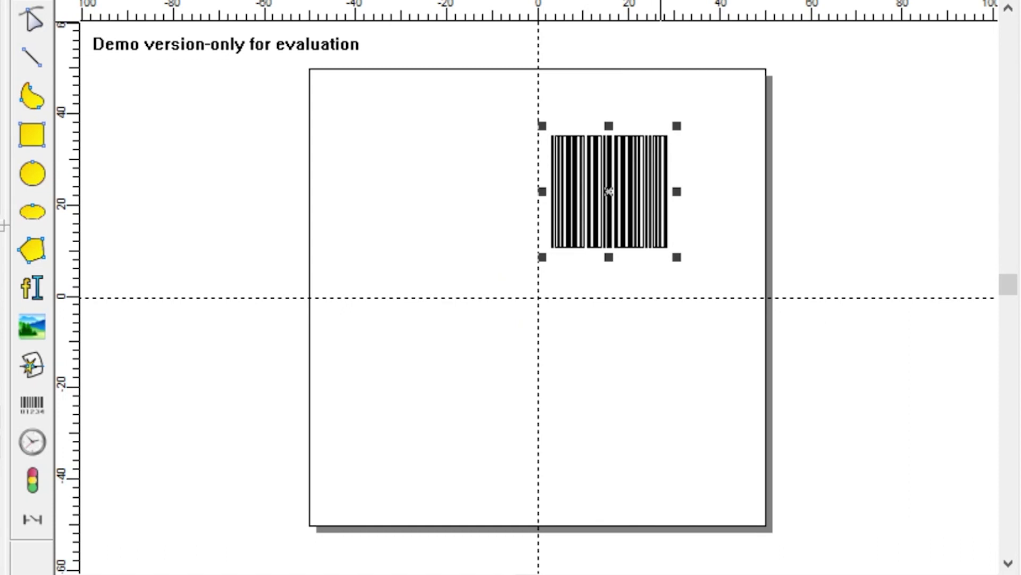
key("F4")
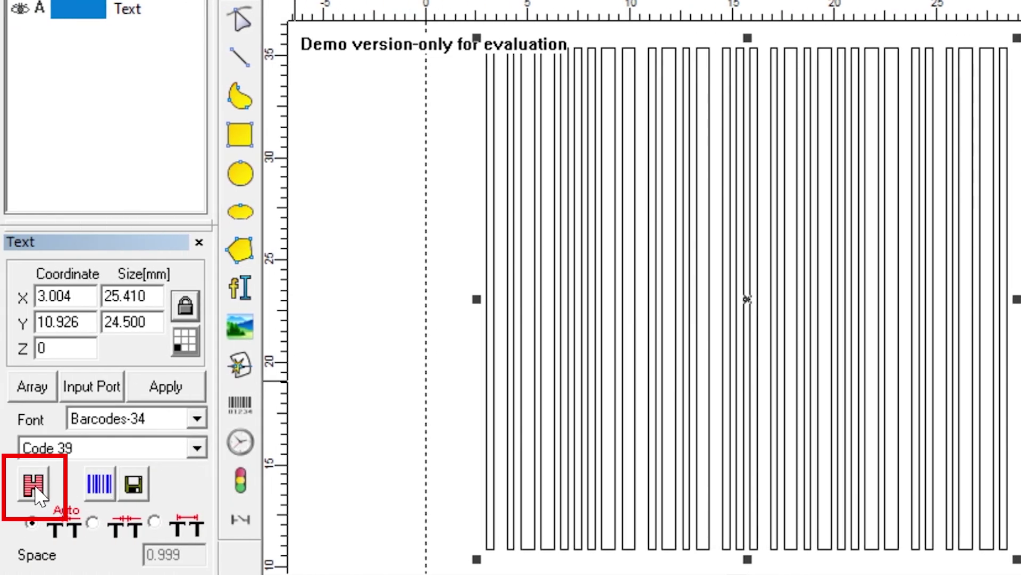
Step: Give the barcode a cross-hatch fill at 0.04 mm spacing so its bars mark solid black
left_click(36, 486)
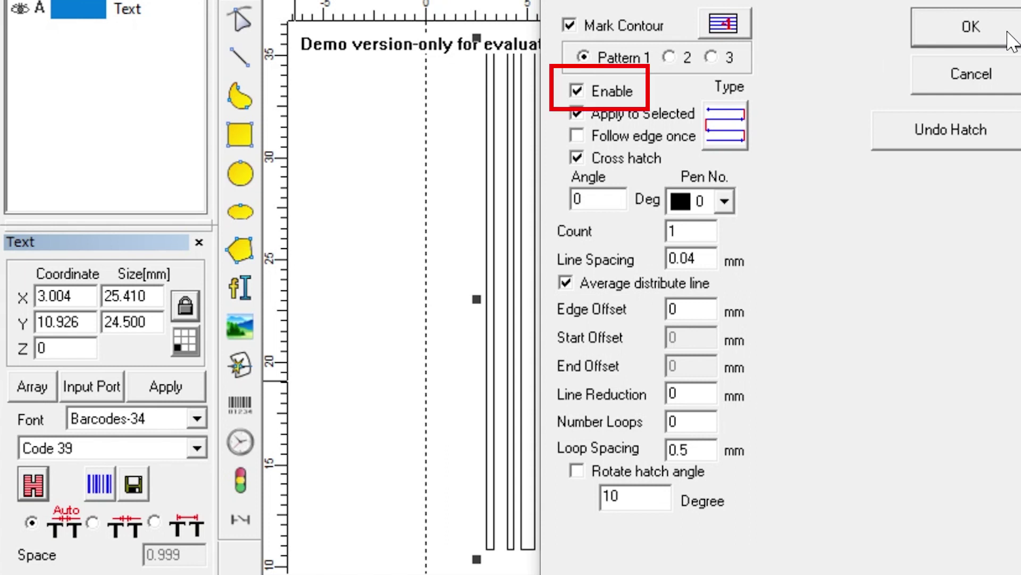
left_click(1009, 38)
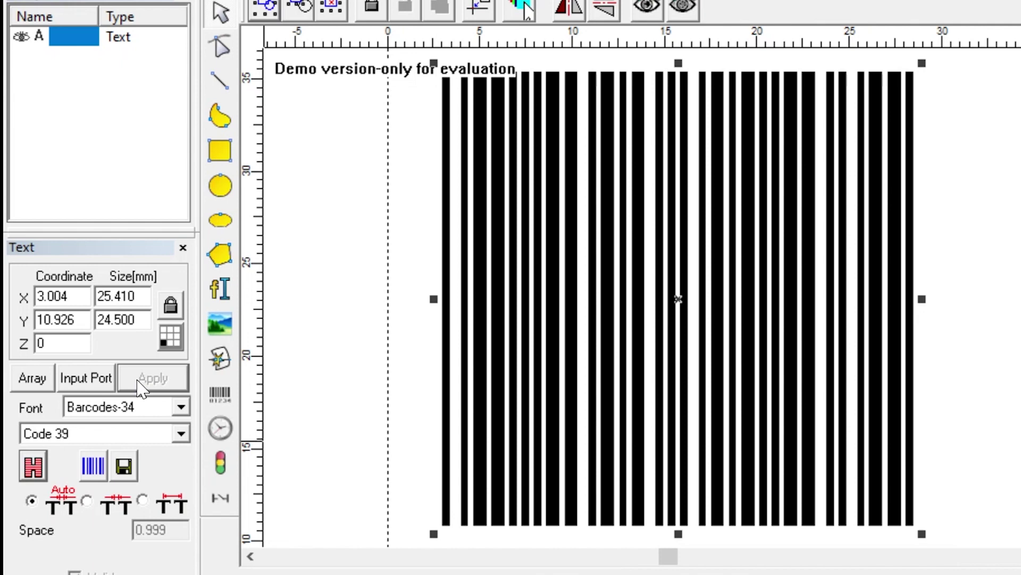
Step: Set the barcode's bar height to 12 mm
left_click(95, 475)
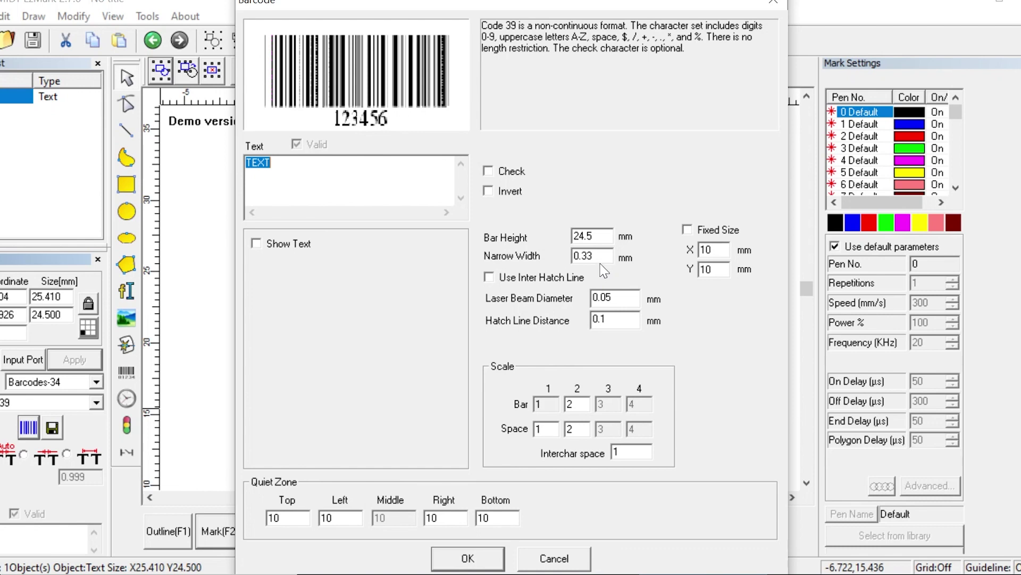
key("Tab")
type("12")
left_click(471, 558)
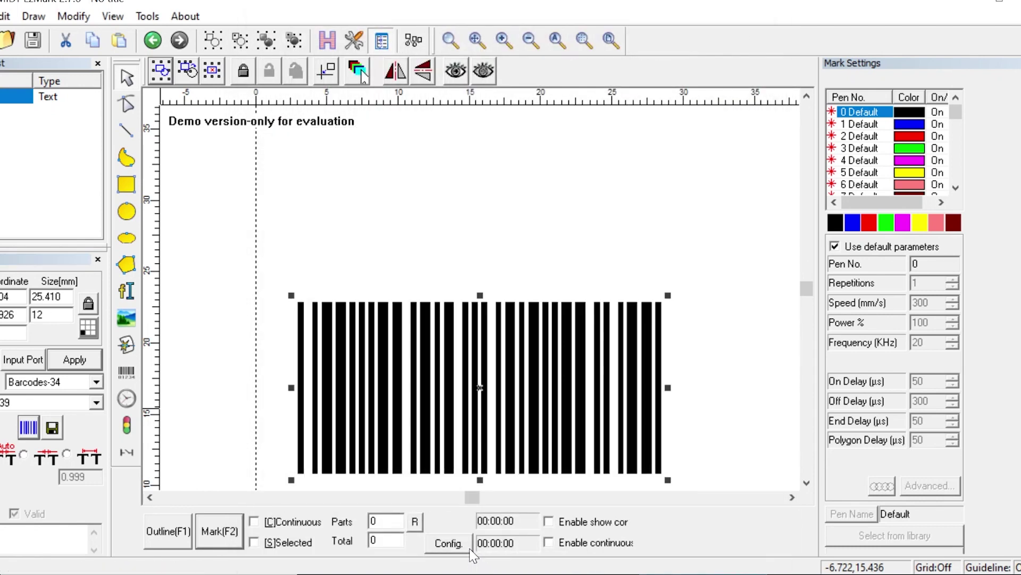
Step: Set the narrow bar width to 1 mm, widening the barcode to 77 mm
left_click(28, 427)
double_click(605, 255)
type("1")
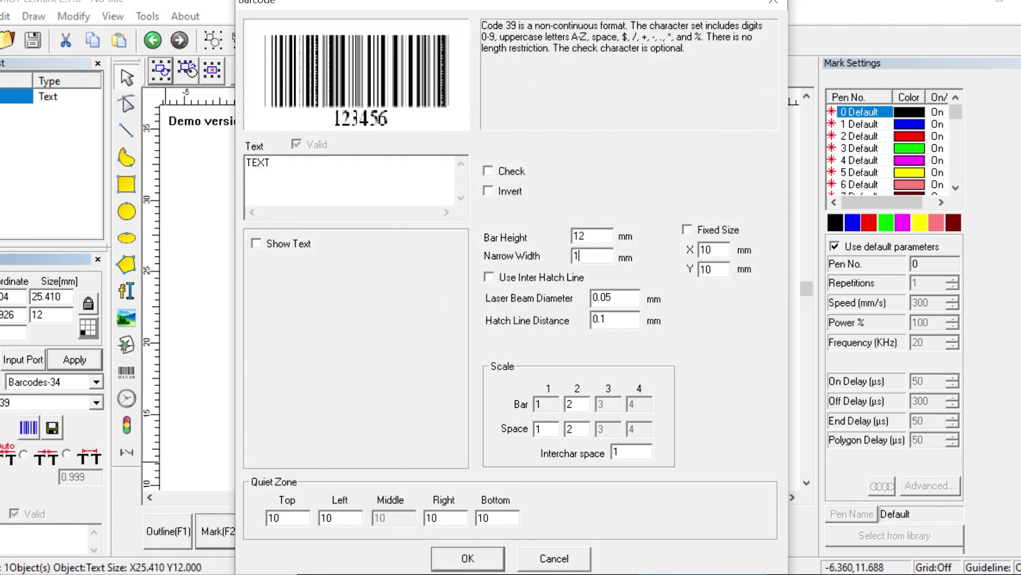
left_click(466, 558)
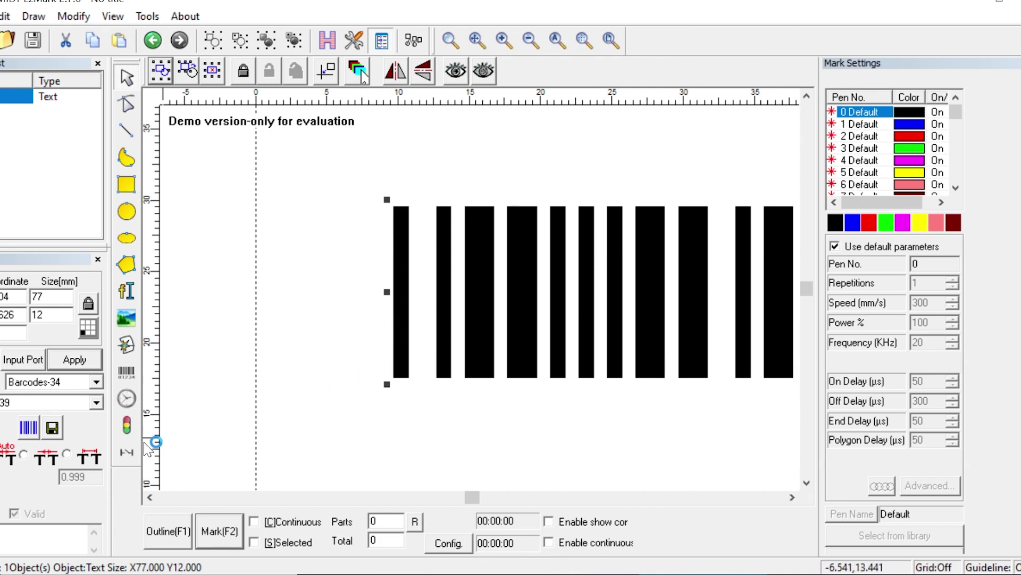
Step: Give the barcode a fixed X and Y size of 10 mm, shrinking it to a square block
left_click(28, 427)
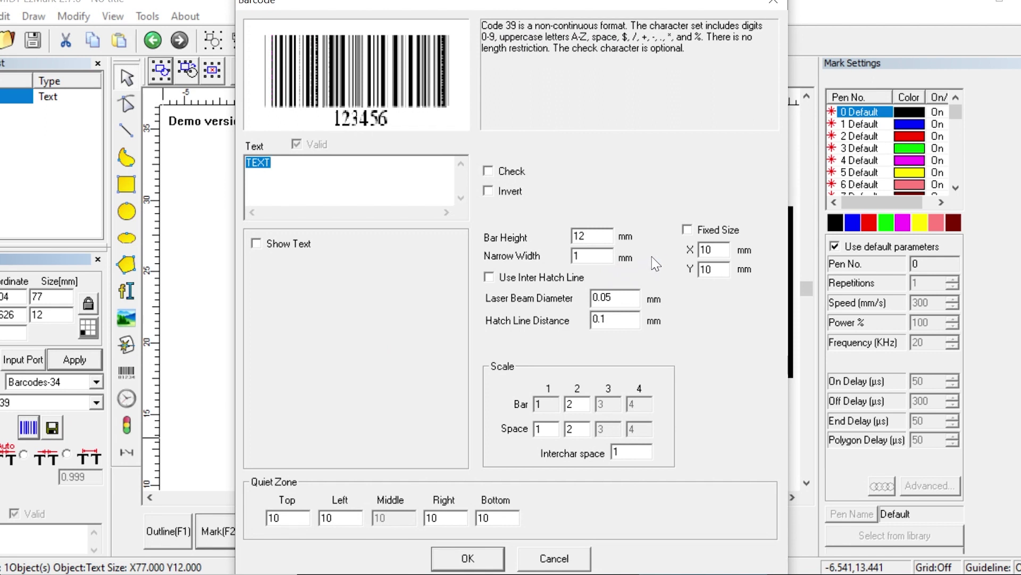
left_click(688, 230)
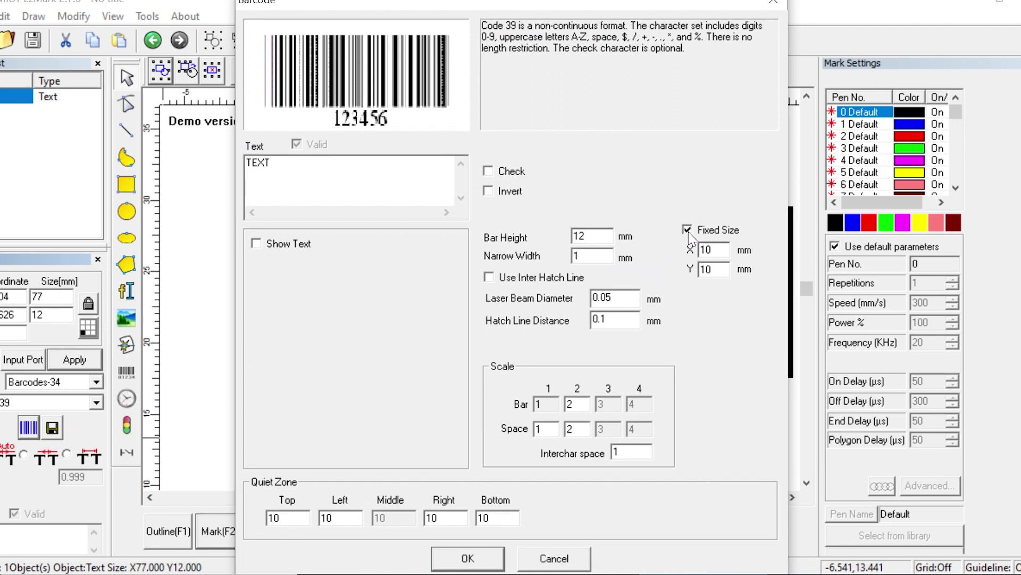
left_click(502, 562)
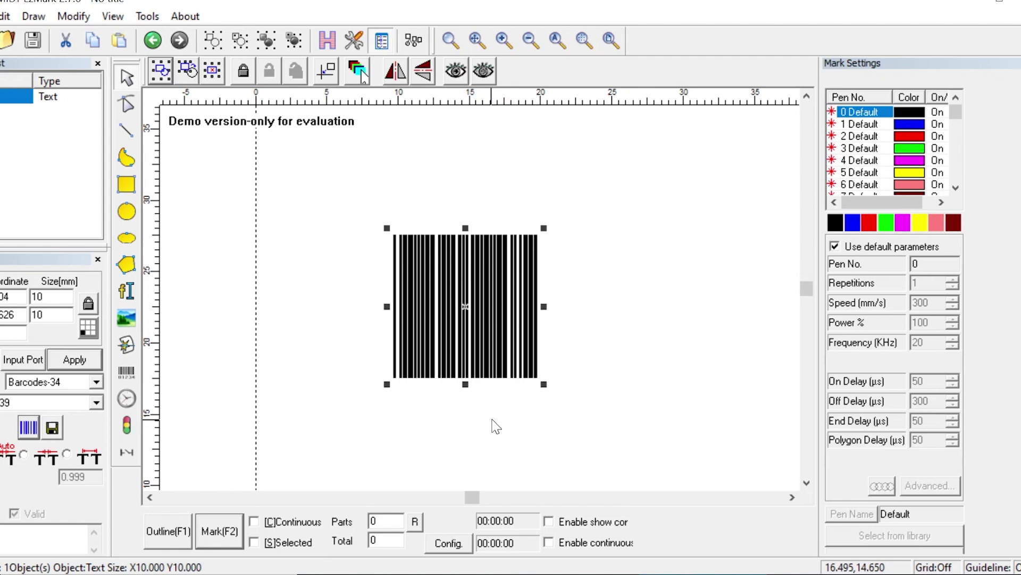
Step: Invert the barcode to white bars in a black block, then reopen its Barcode dialog
left_click(28, 428)
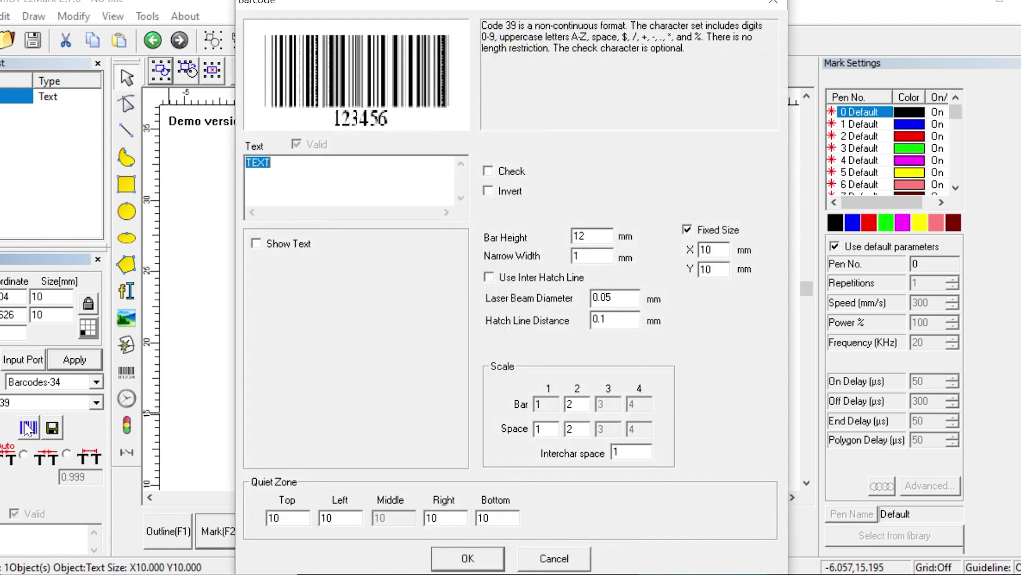
left_click(489, 192)
left_click(468, 559)
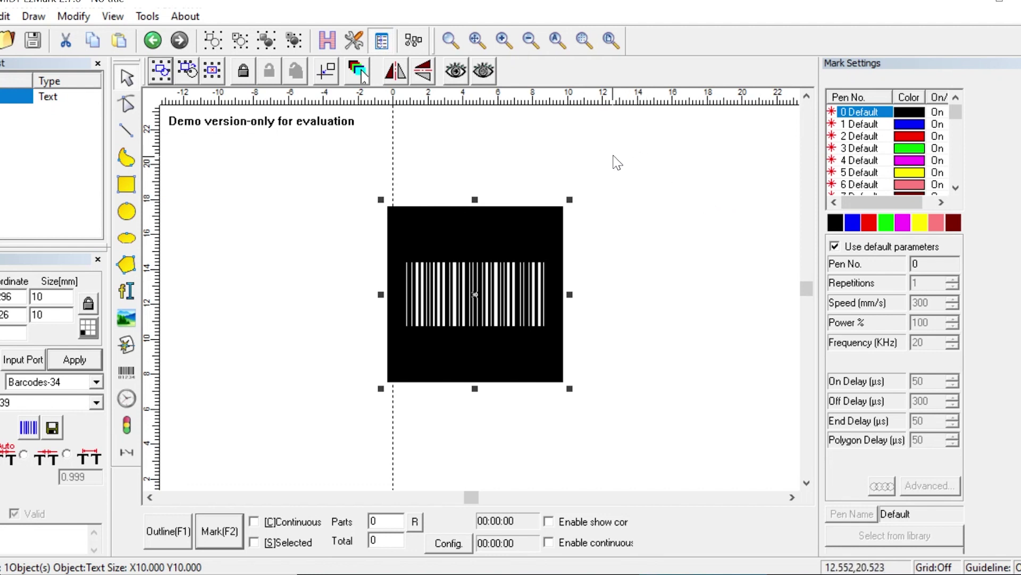
left_click(30, 428)
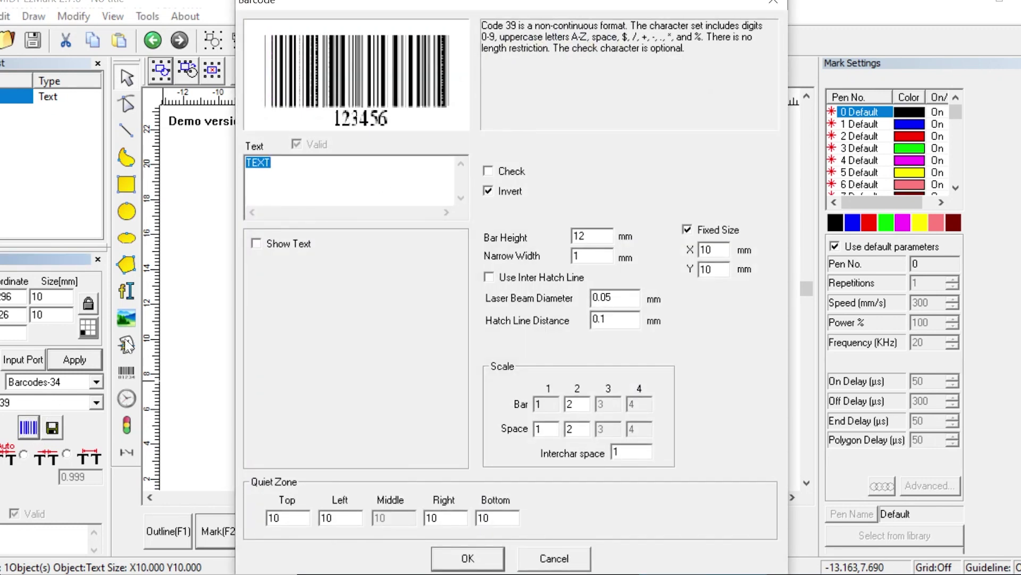
Step: Turn off Invert and Fixed Size and set the narrow width to 0.5 mm
left_click(489, 191)
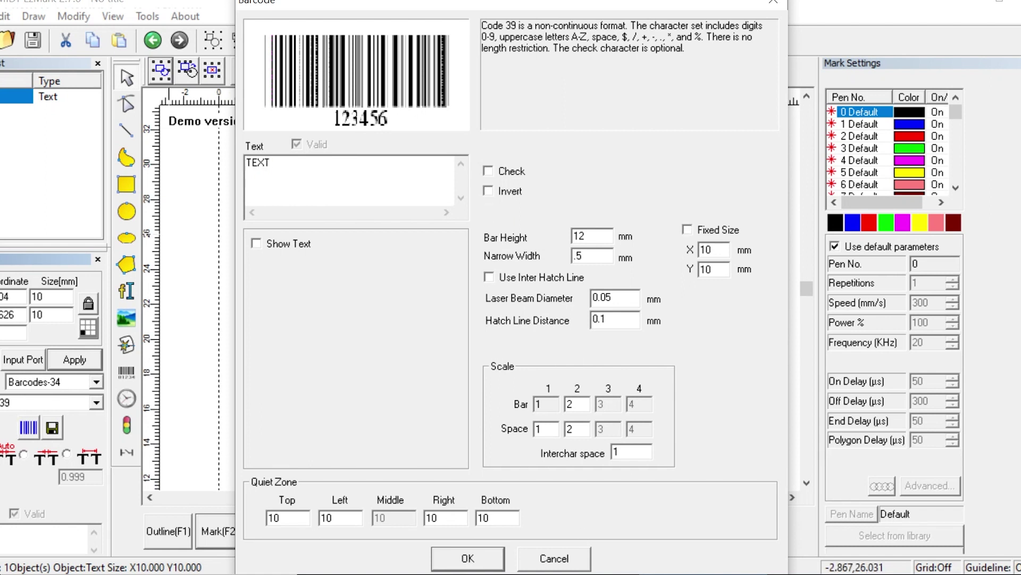
key("Tab")
left_click(551, 433)
left_click(473, 560)
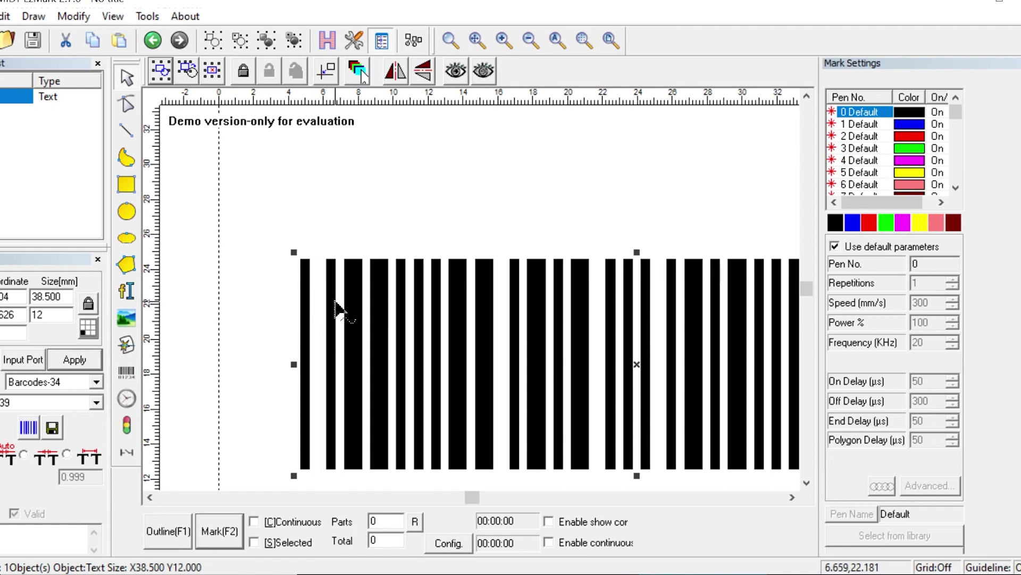
Step: Raise the Bar 2 and Space 2 ratios to 4, making the barcode 56.5 × 12 mm
left_click(28, 427)
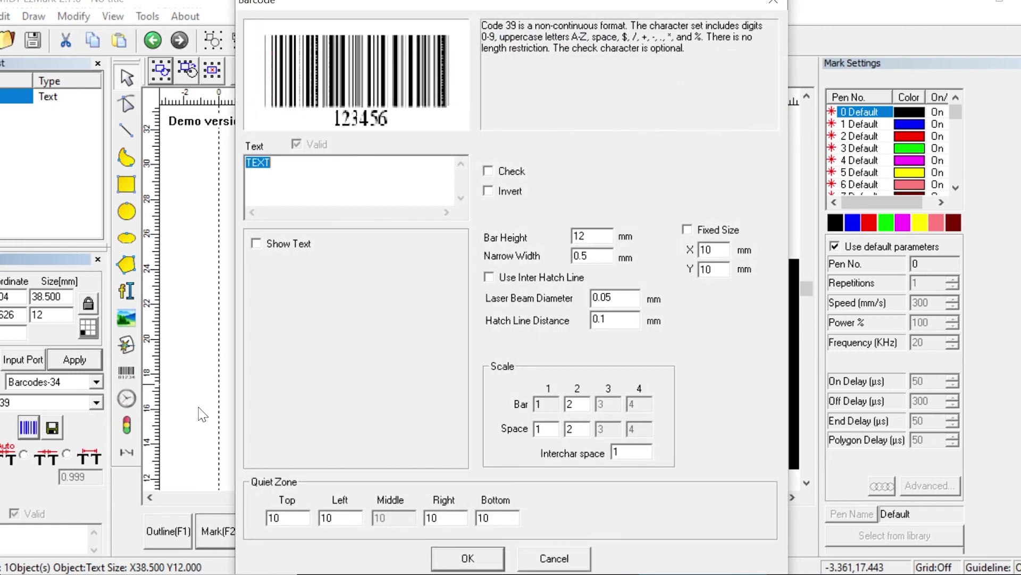
double_click(573, 403)
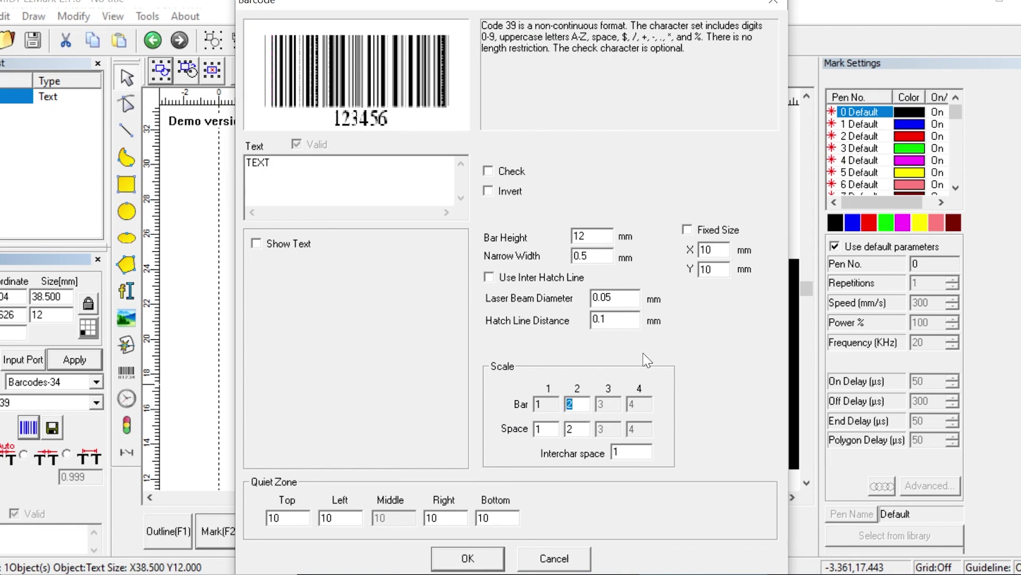
type("4")
double_click(576, 429)
type("4")
left_click(467, 558)
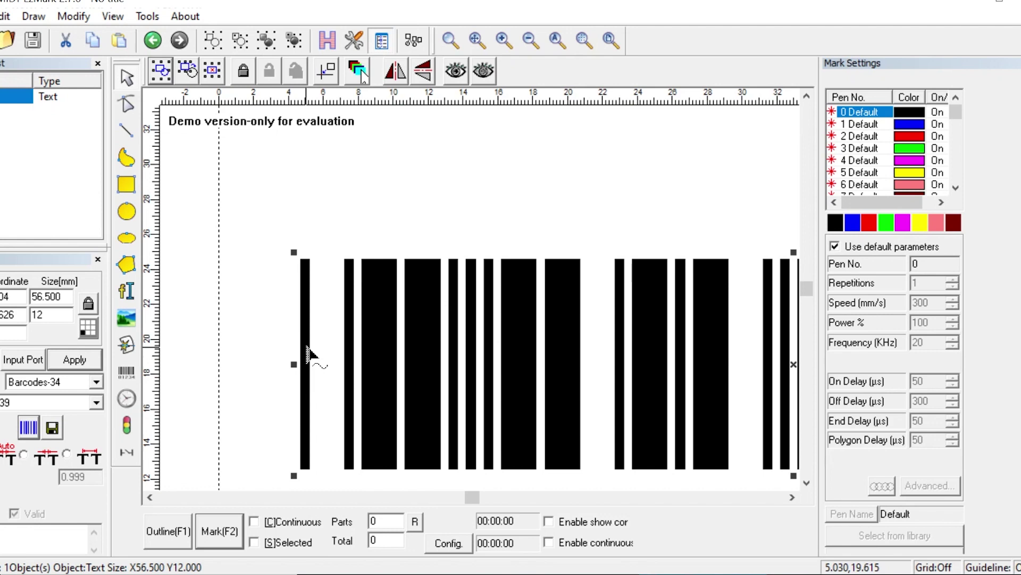
Step: Reopen the Barcode dialog showing the 4× ratios and 10 mm quiet zones
double_click(404, 391)
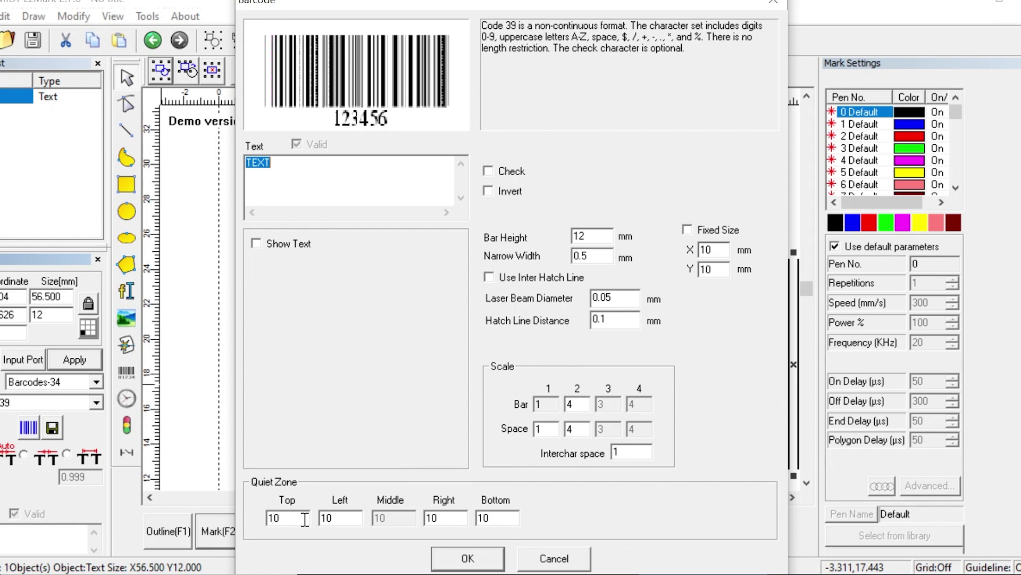
Step: Try the inverted barcode, then bring its Barcode dialog back up
left_click(488, 191)
left_click(467, 559)
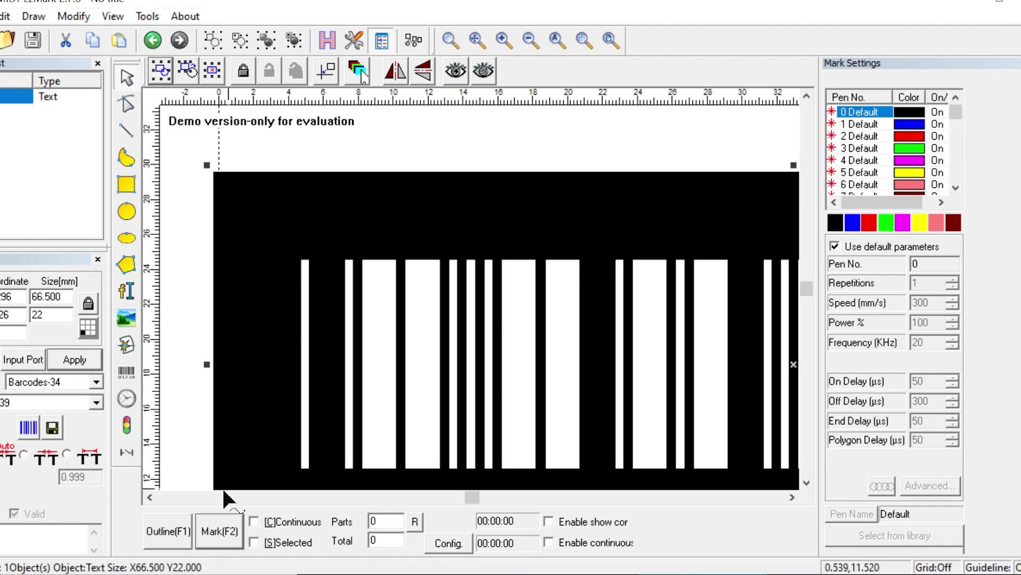
left_click(23, 431)
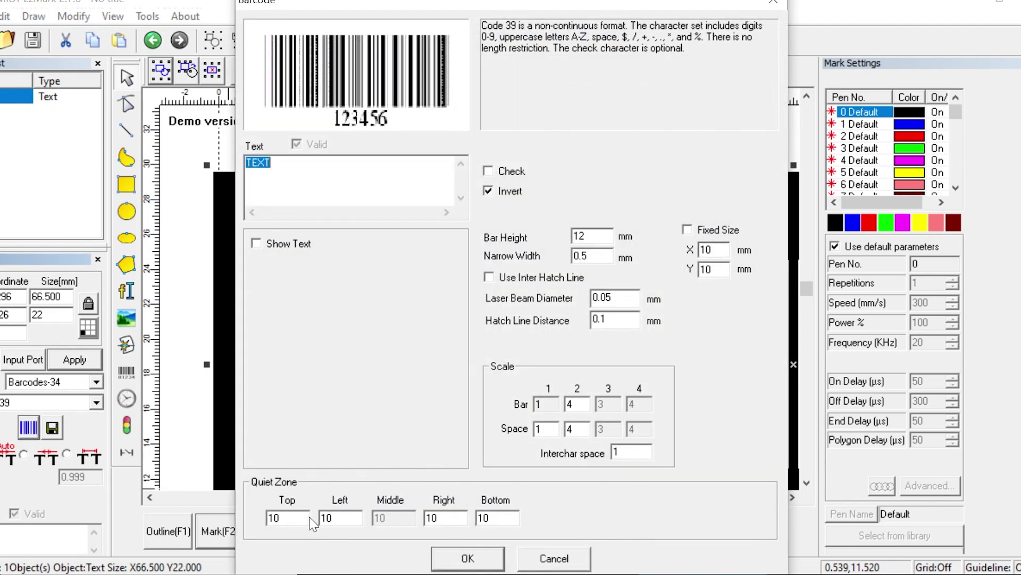
Step: Set the top and left quiet zones to 5 mm each
double_click(271, 517)
type("5")
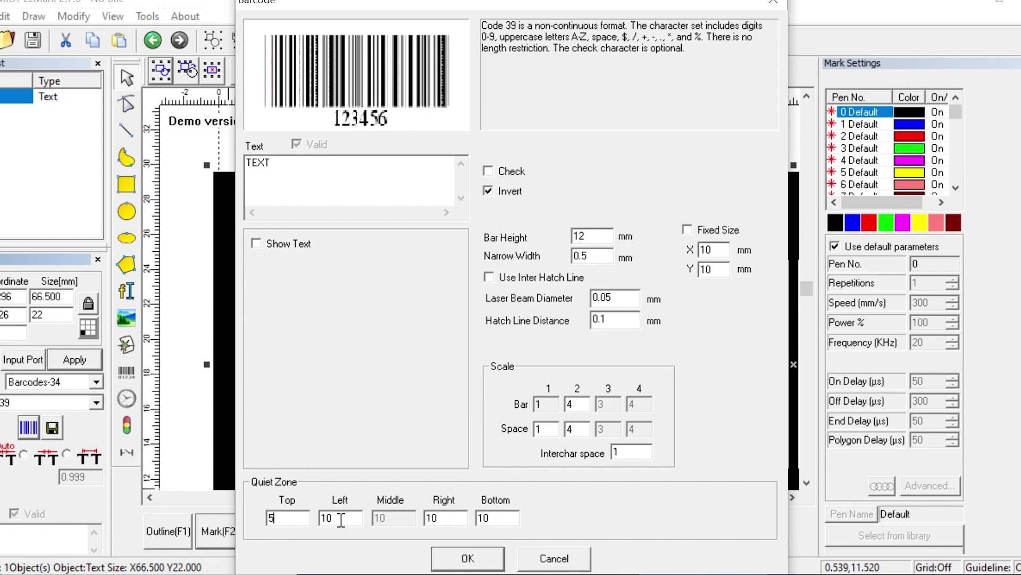
double_click(341, 517)
type("5")
left_click(467, 558)
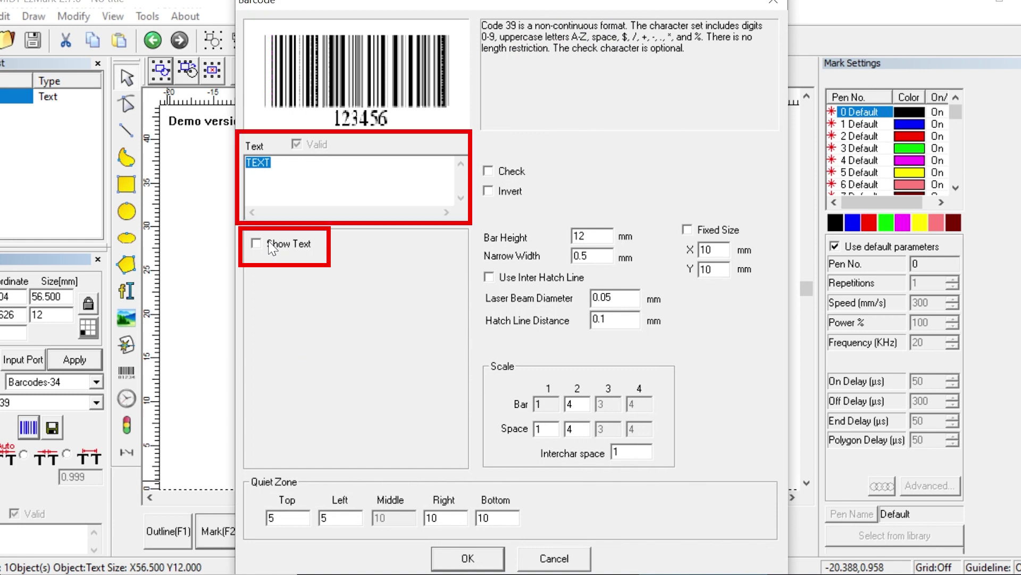
Step: Show TEXT under the barcode and cut the bottom quiet zone to 5 mm, giving 56.5 × 17.5 mm
left_click(256, 244)
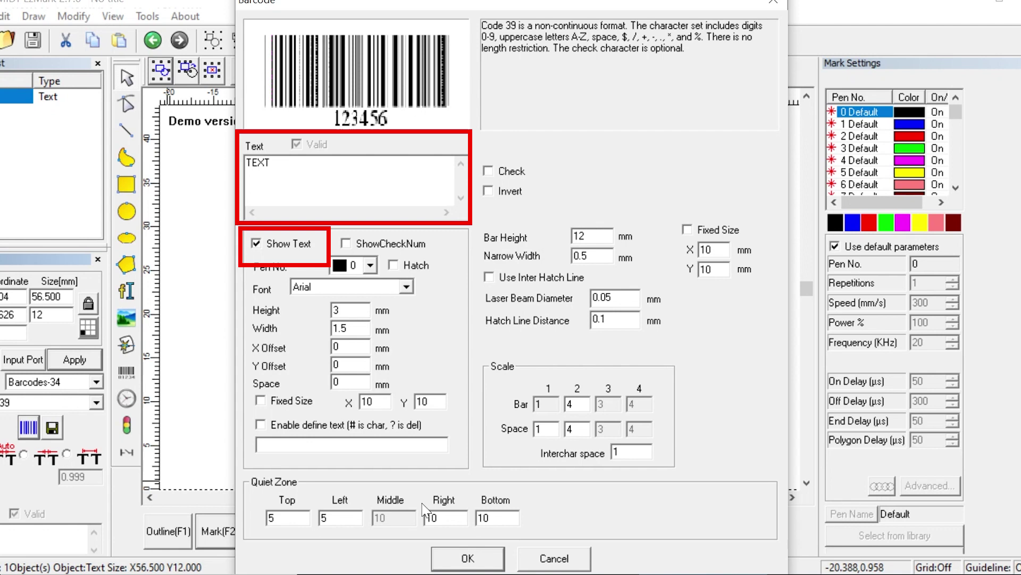
left_click(465, 559)
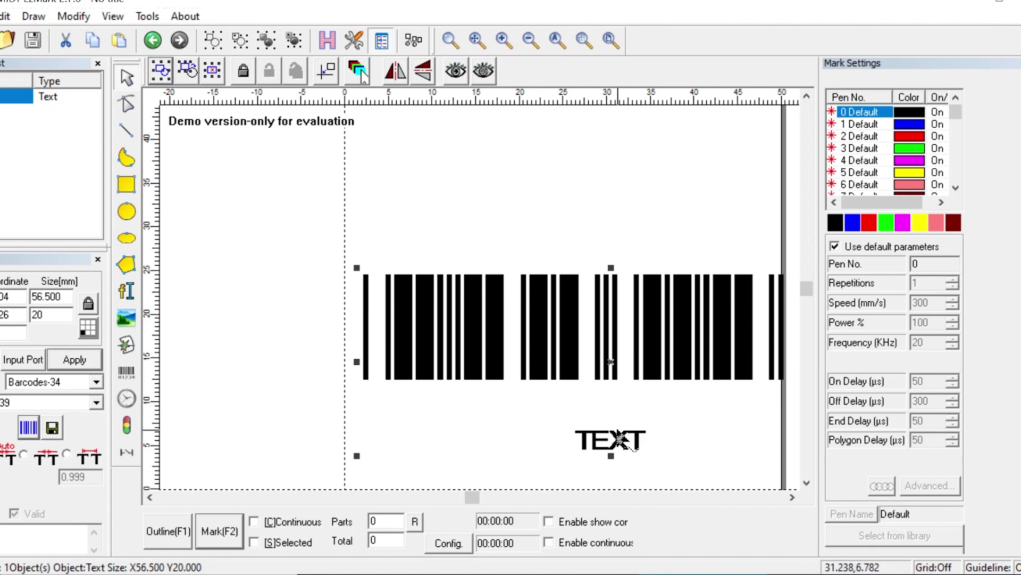
left_click(33, 433)
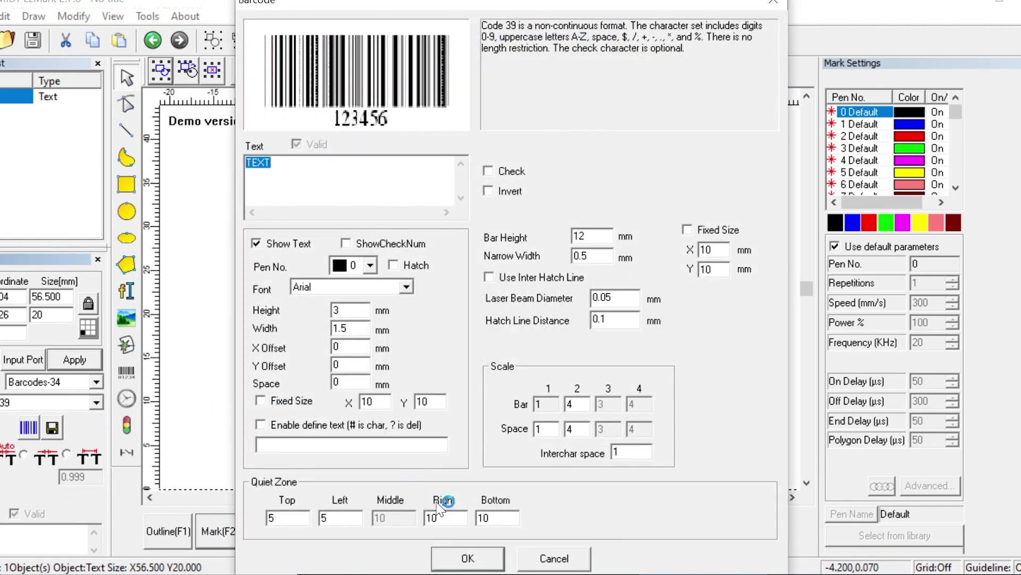
double_click(497, 516)
type("5")
left_click(468, 557)
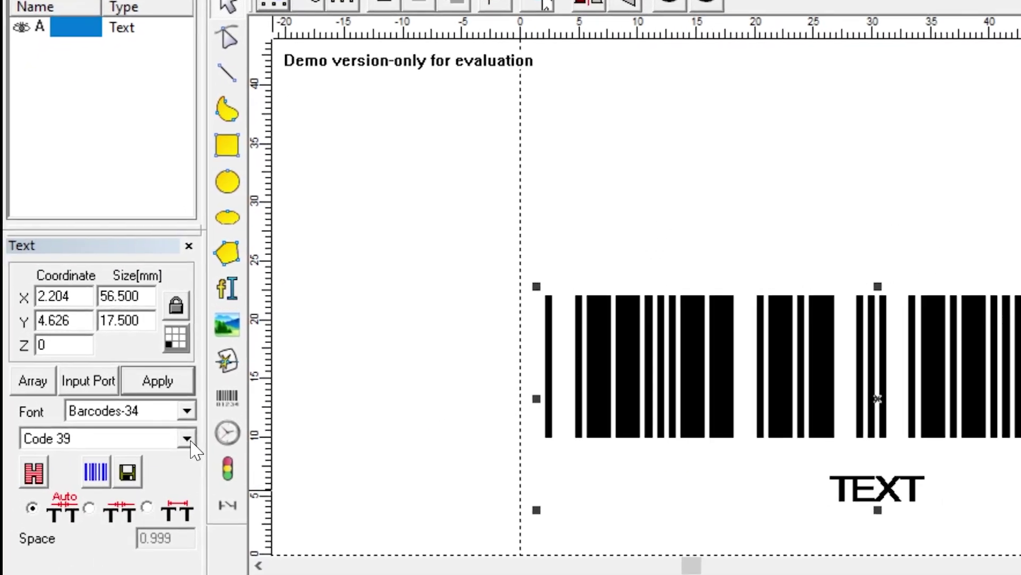
Step: Change the barcode type from Code 39 to DATAMATRIX, giving a 7.950 × 11.500 mm code
left_click(191, 443)
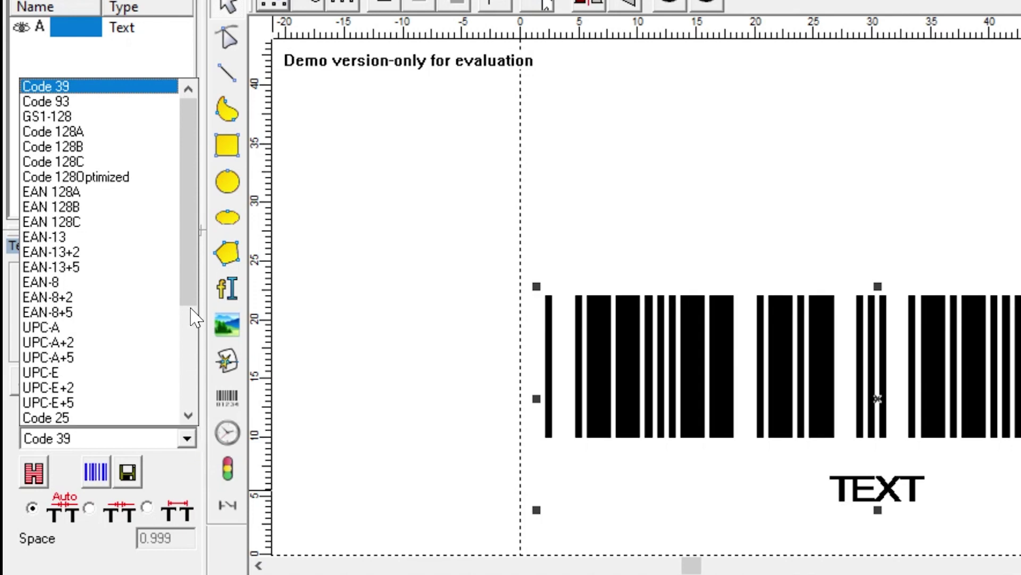
left_click_drag(192, 290, 210, 426)
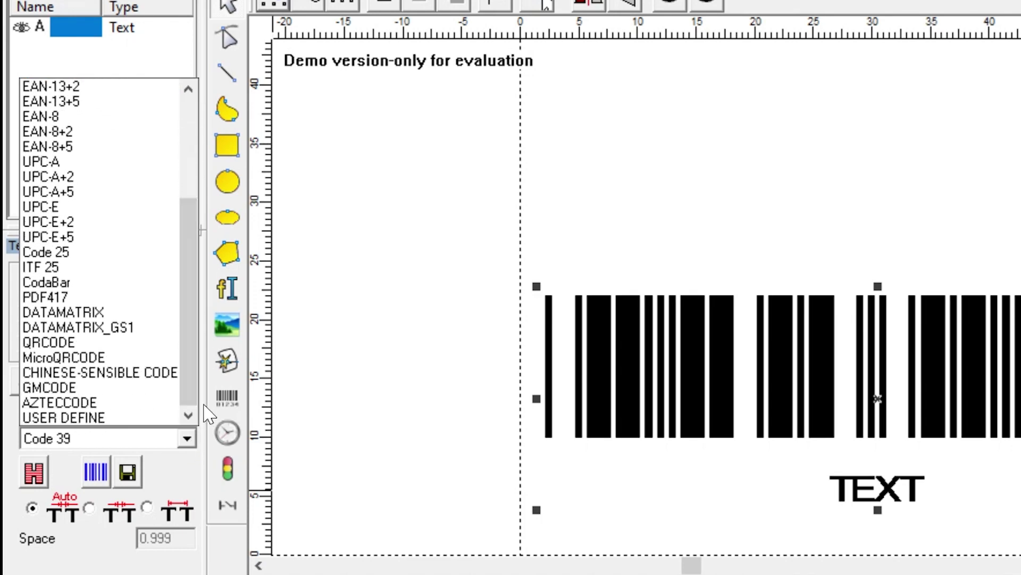
left_click(133, 312)
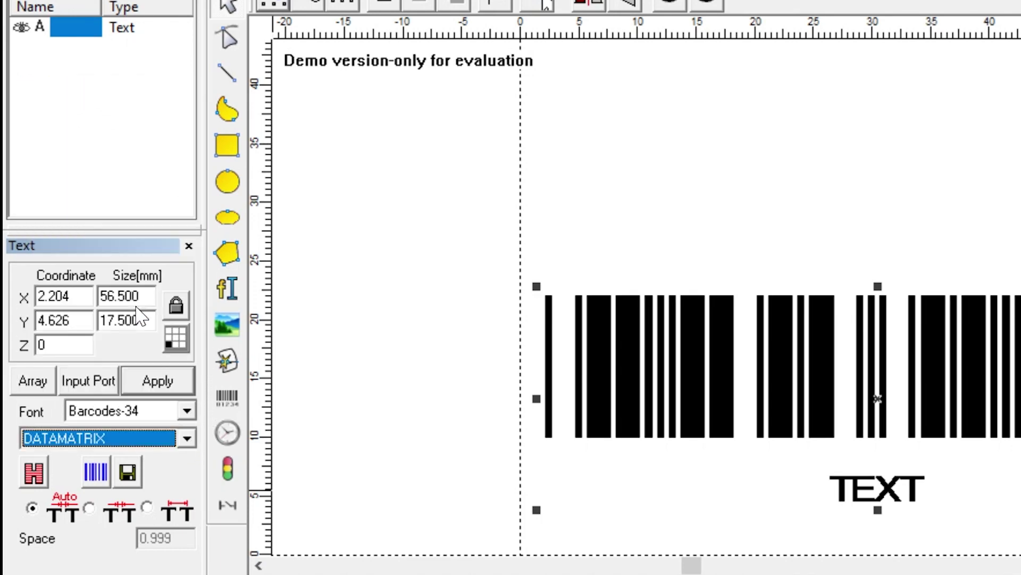
left_click(158, 381)
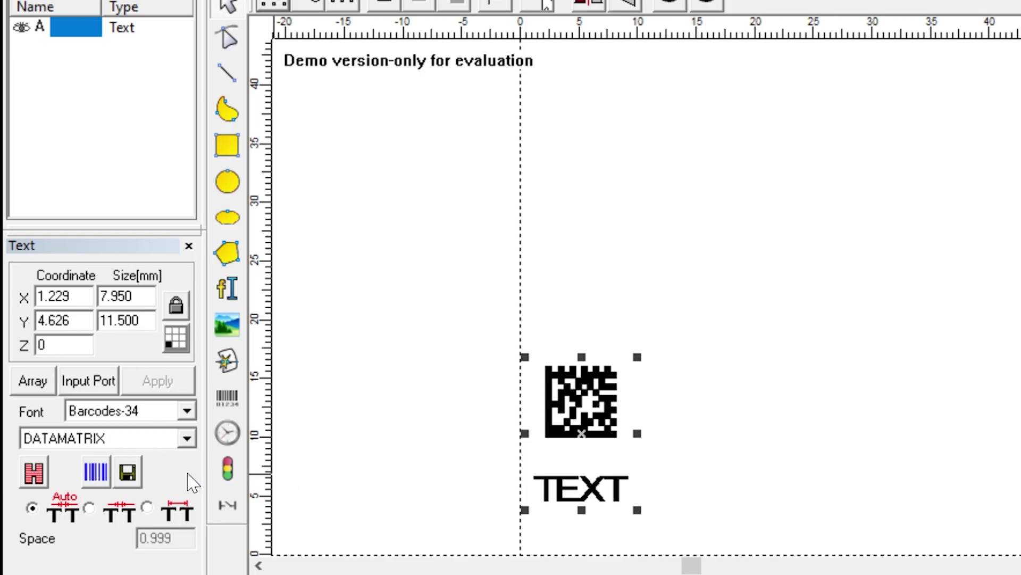
left_click(96, 472)
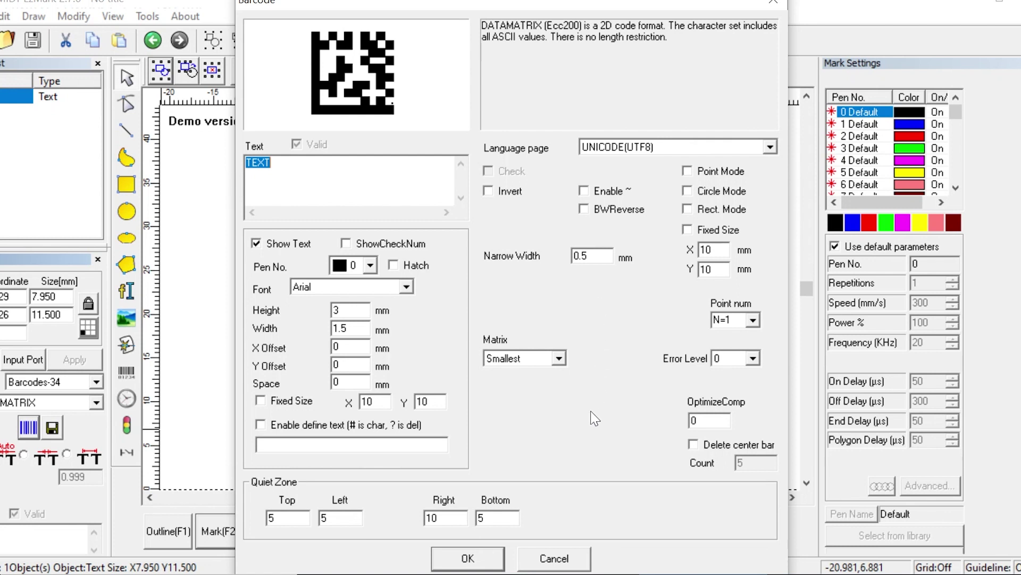
left_click(560, 360)
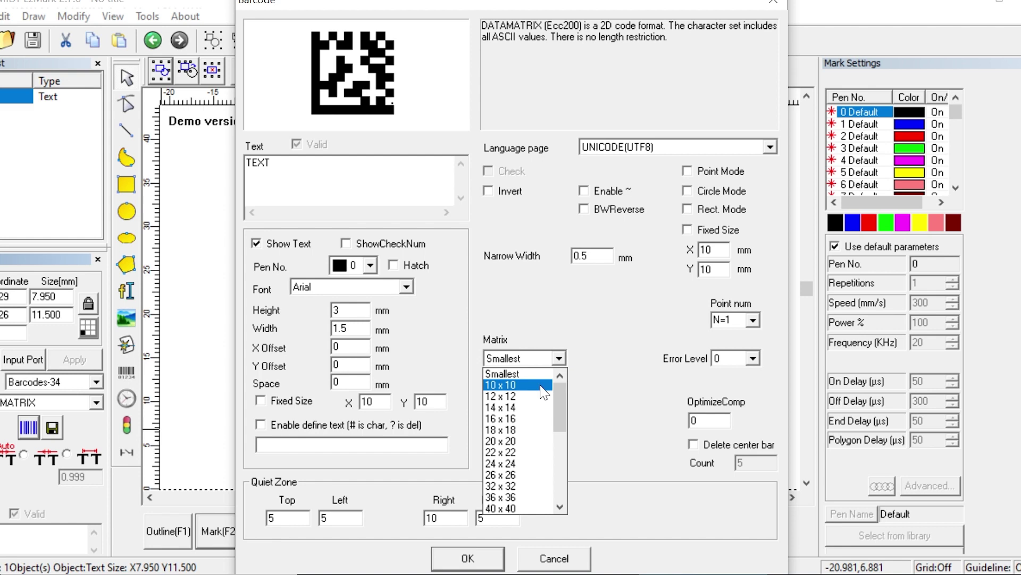
left_click(533, 407)
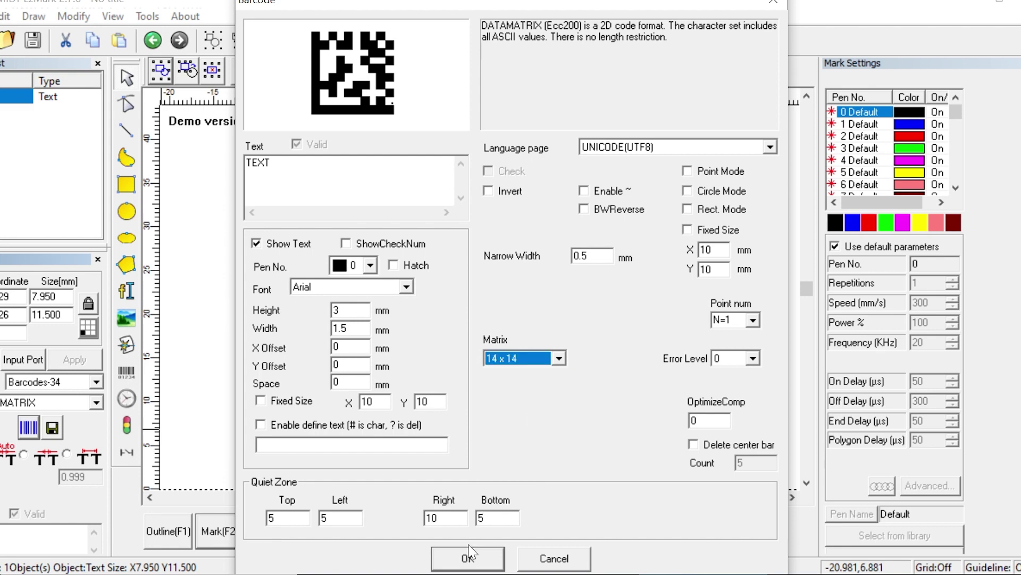
left_click(466, 557)
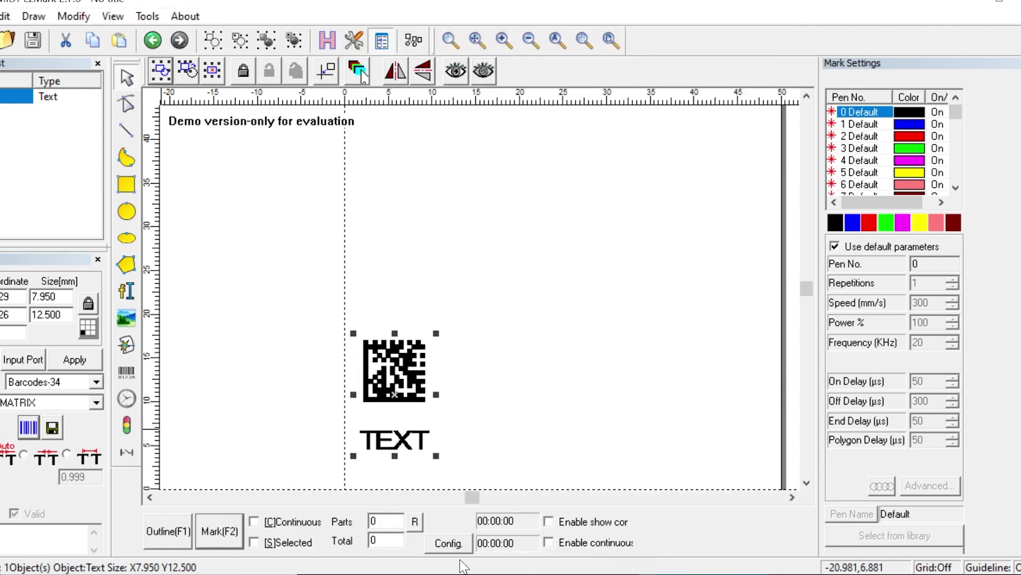
left_click(28, 429)
left_click(559, 358)
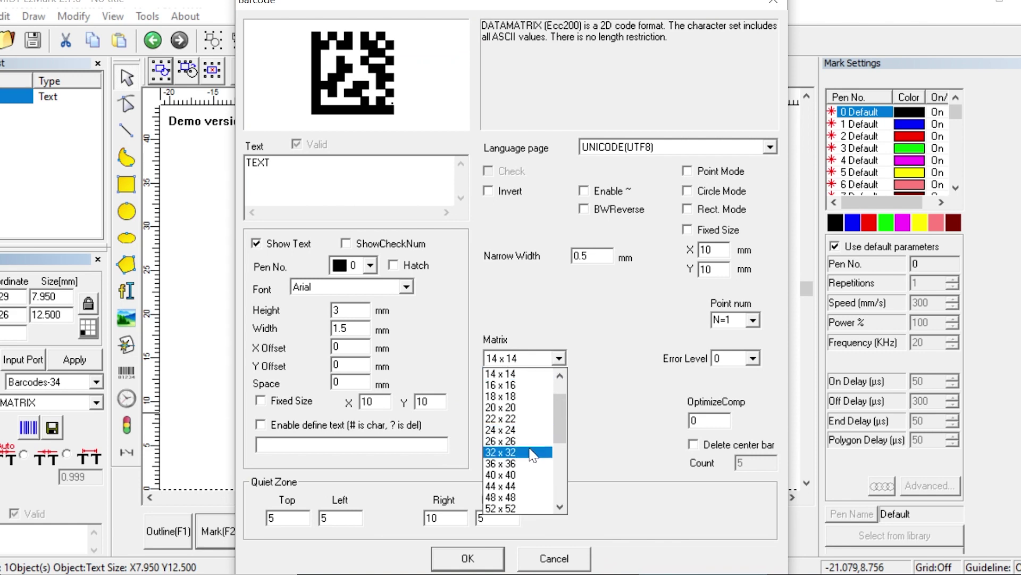
left_click(503, 451)
left_click(465, 557)
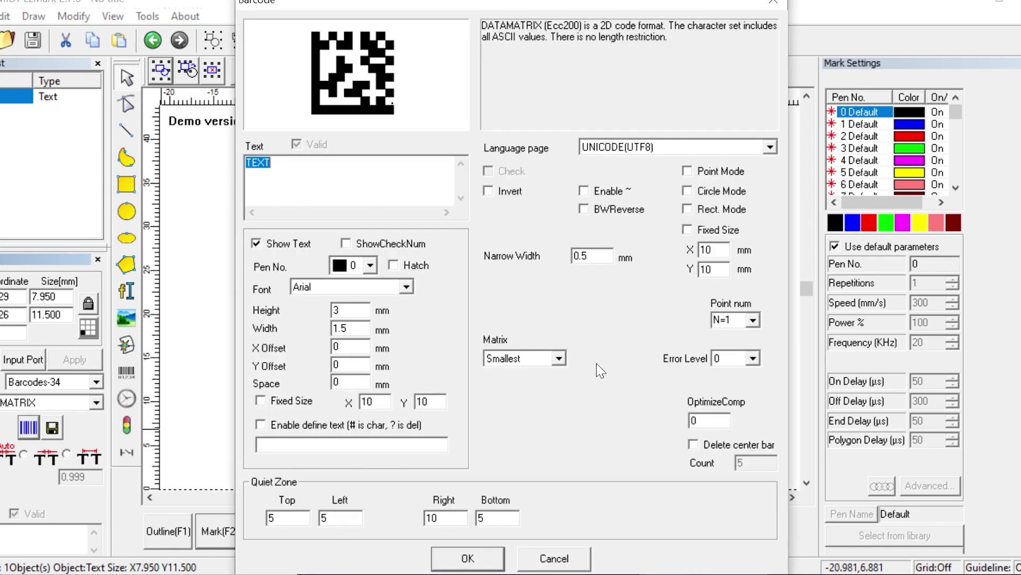
left_click(562, 361)
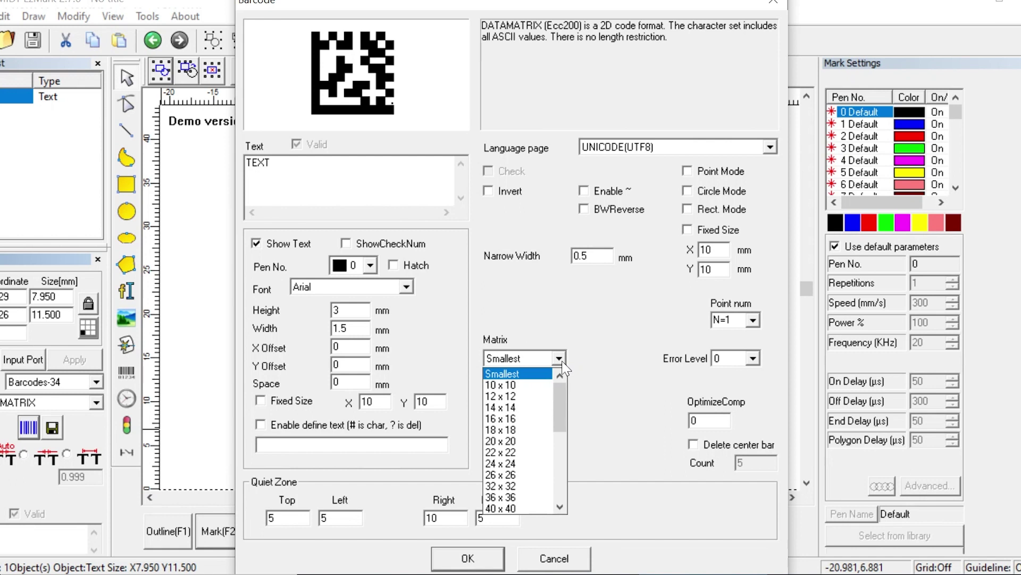
key("Return")
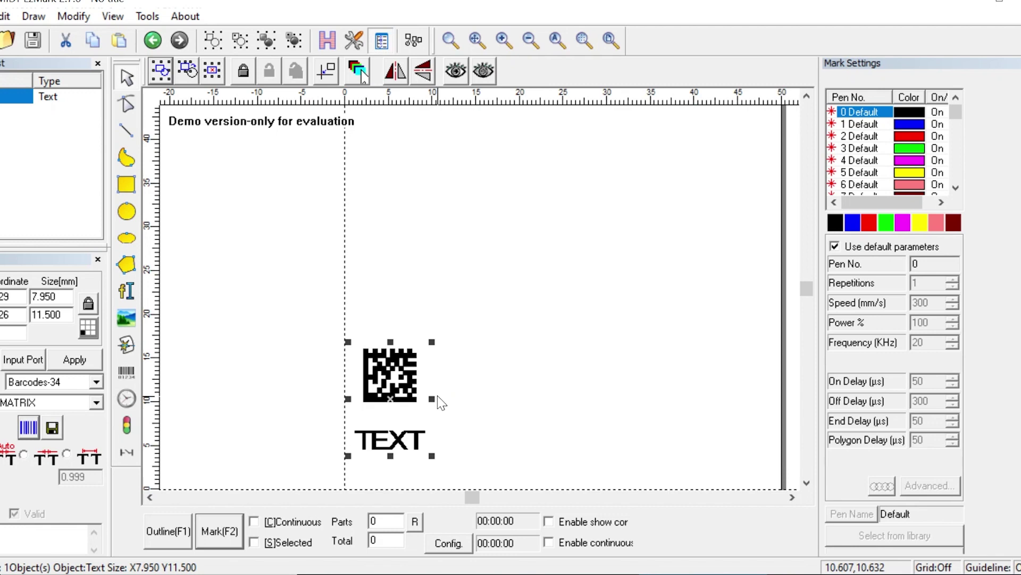
Step: Switch the Data Matrix code to Point Mode marking in the Barcode dialog
left_click(28, 428)
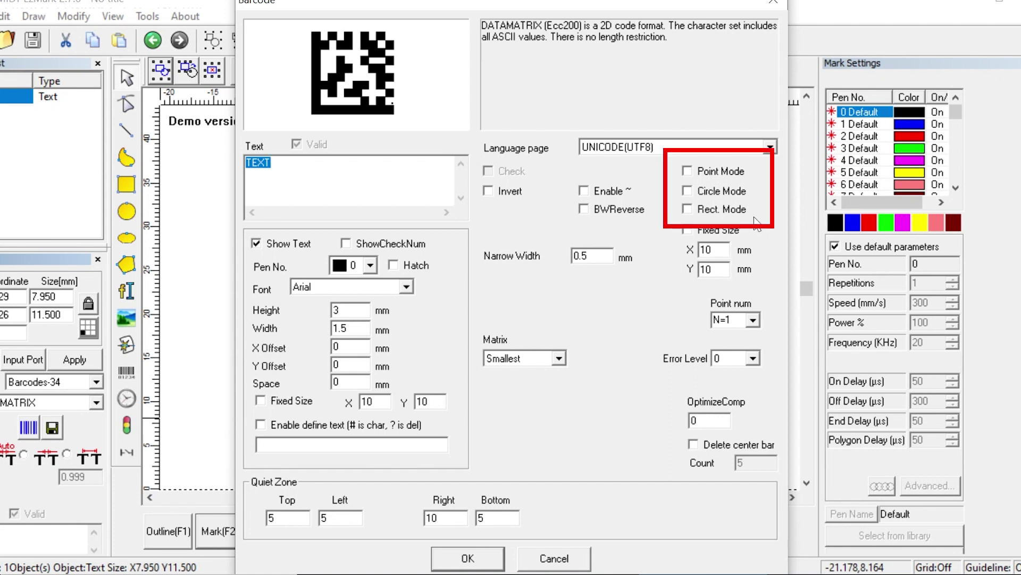
left_click(689, 174)
left_click(689, 173)
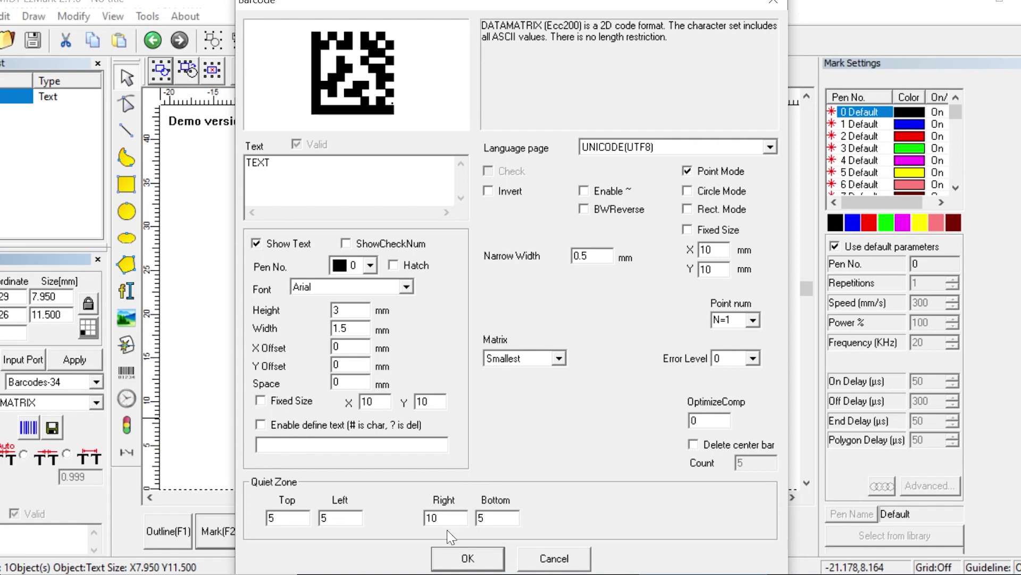
left_click(467, 559)
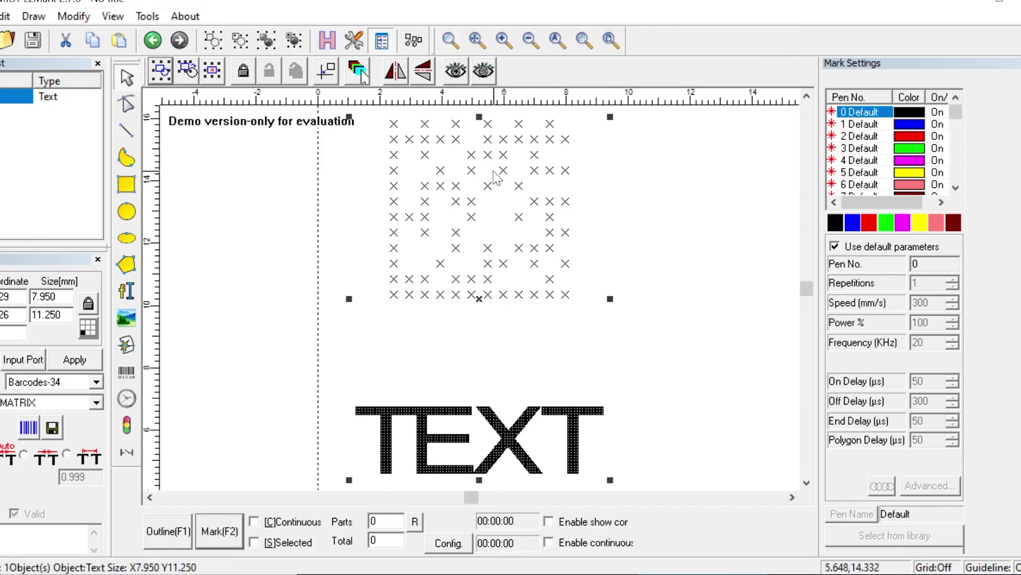
Step: Change the code's marking to Circle Mode
left_click(28, 428)
left_click(688, 190)
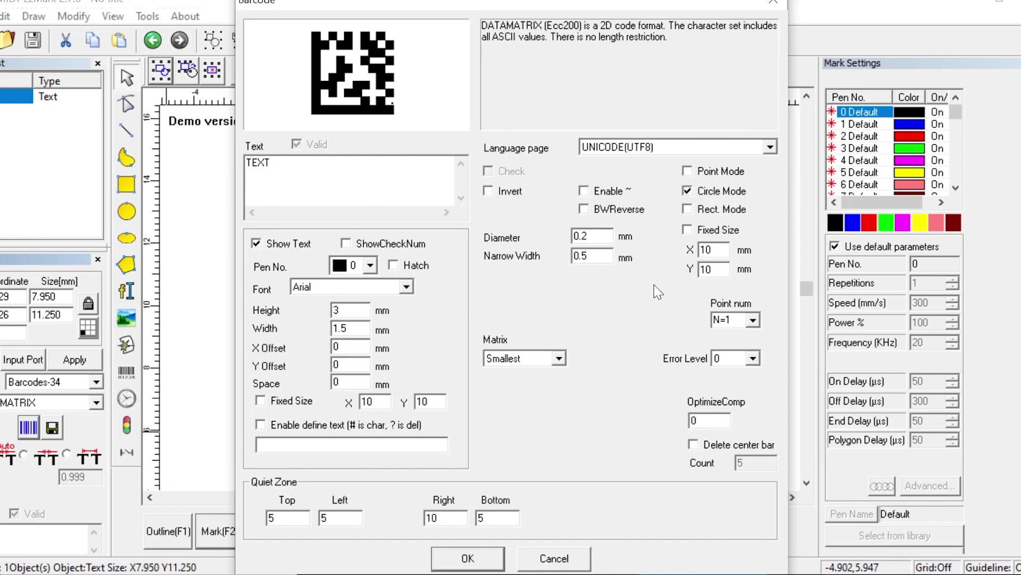
left_click(469, 559)
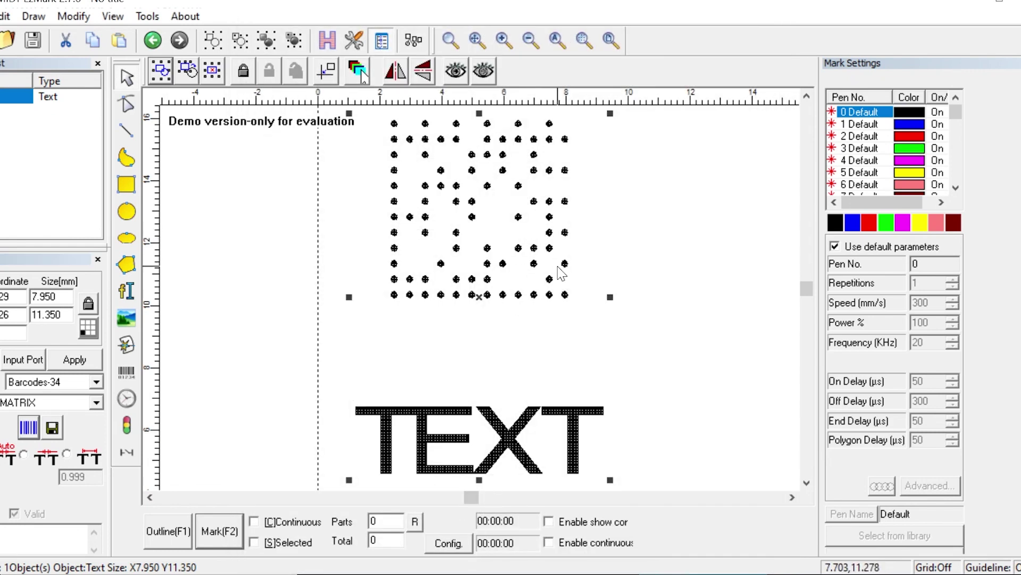
Step: Change the code's marking to Rect. Mode so it marks as square dots
left_click(37, 432)
left_click(687, 209)
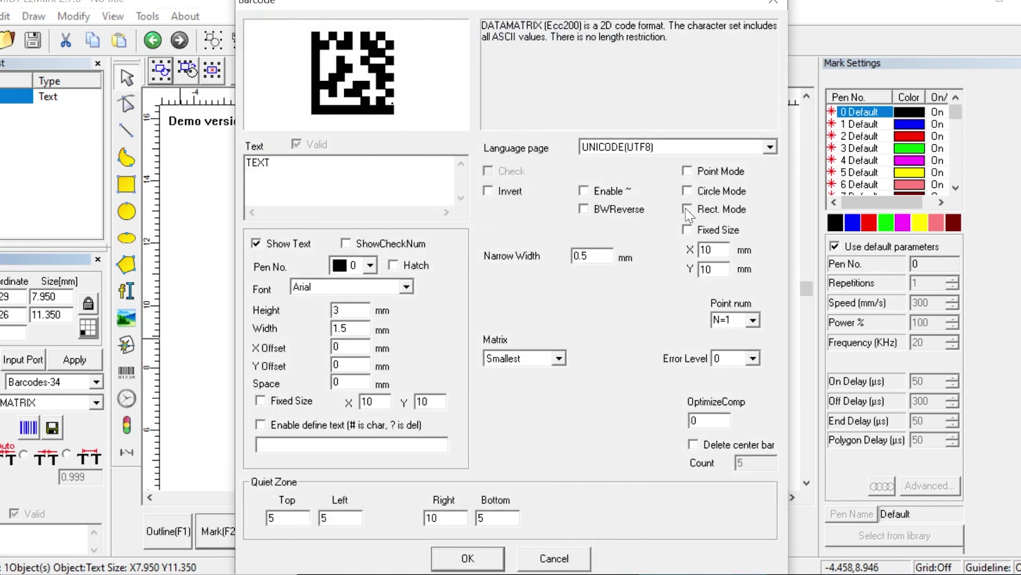
left_click(468, 558)
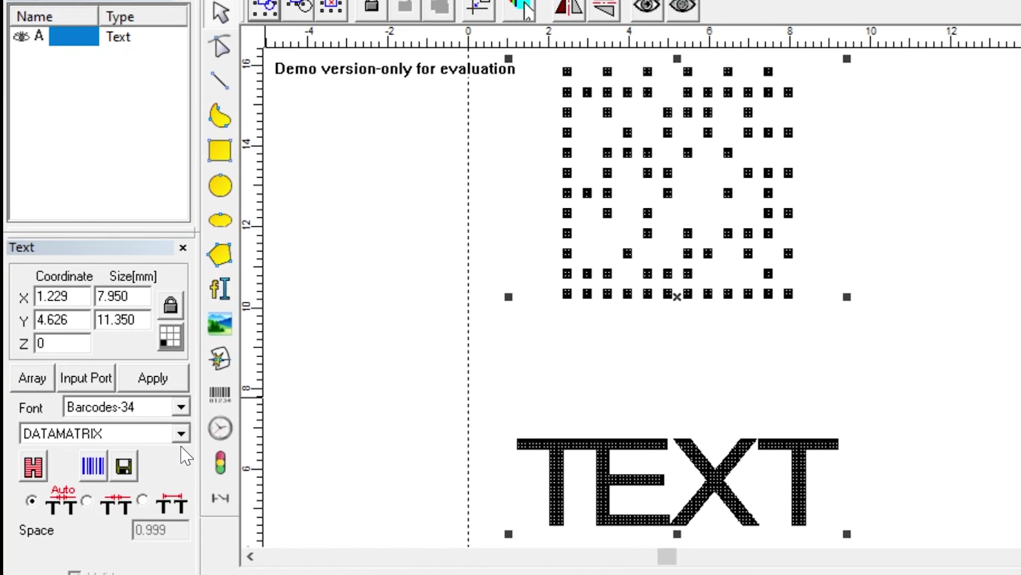
Step: Change the barcode type to QRCODE and apply it
left_click(180, 433)
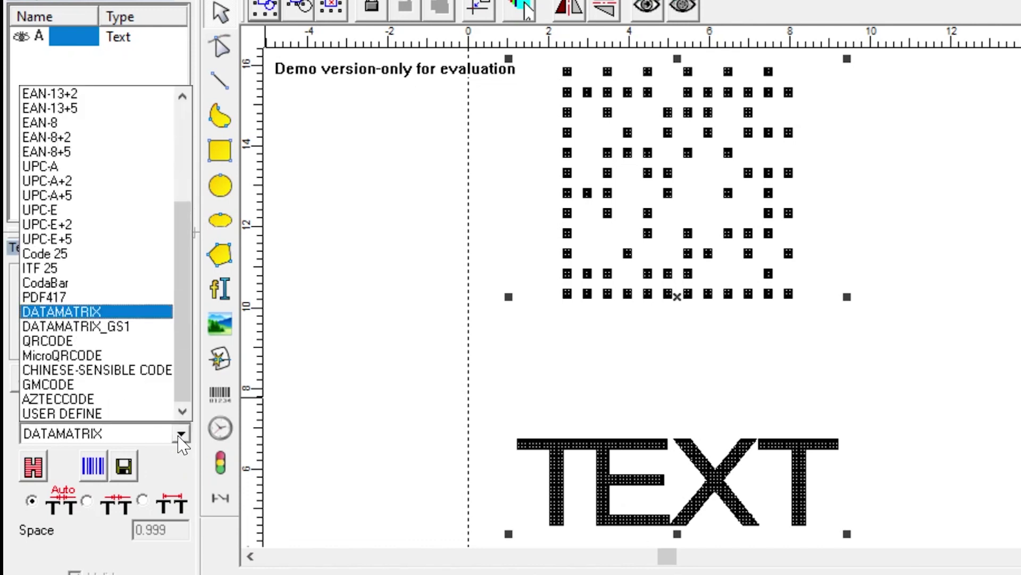
left_click(83, 341)
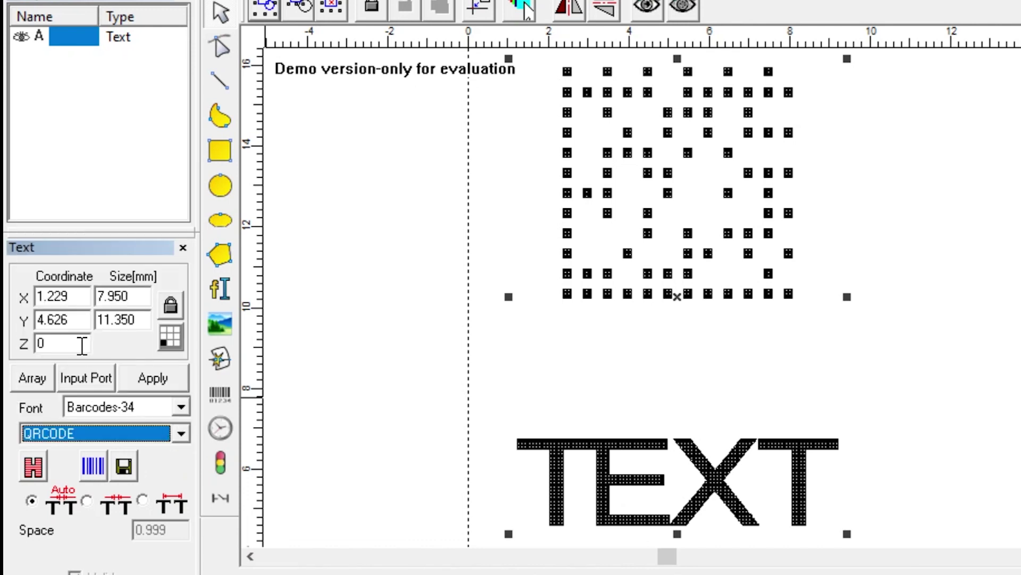
left_click(153, 378)
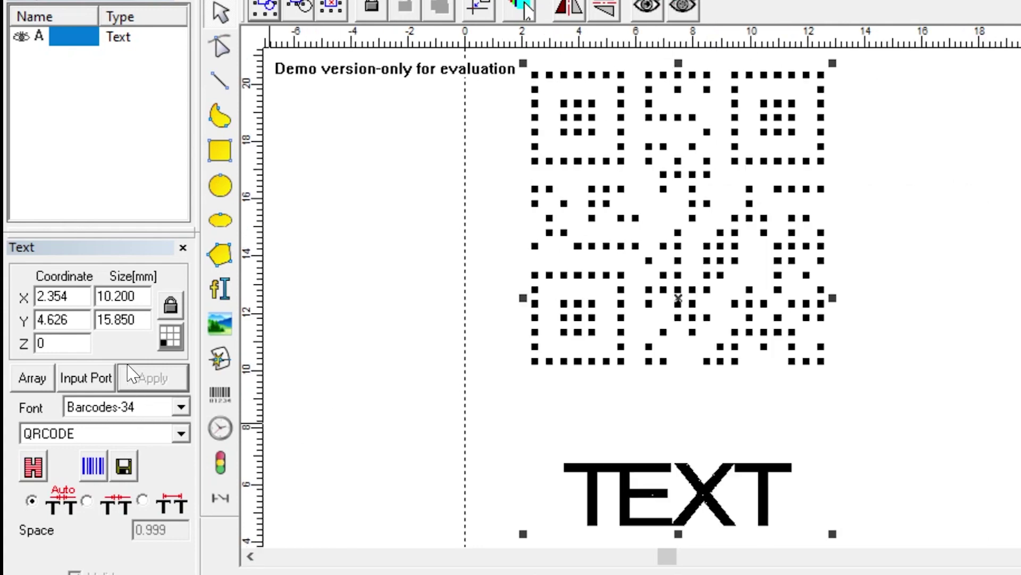
Step: Turn off Rect. Mode in the QR code's Barcode settings so it marks solid
left_click(93, 466)
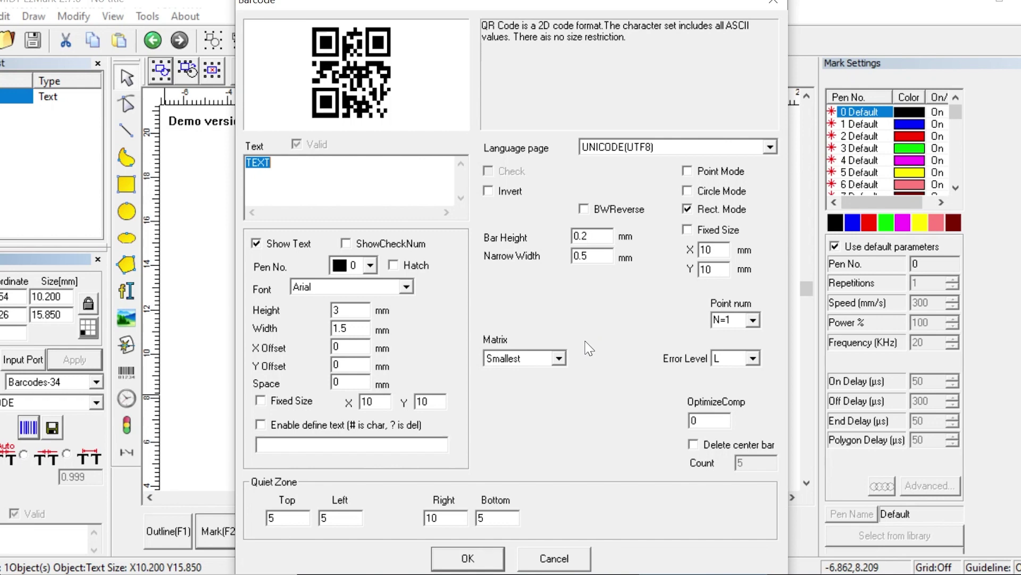
key("Return")
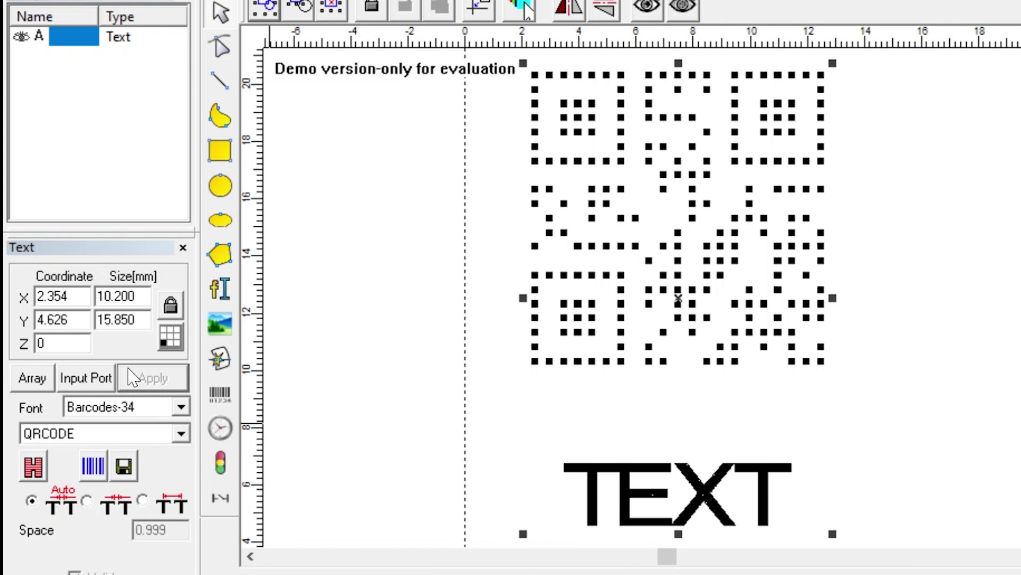
double_click(779, 521)
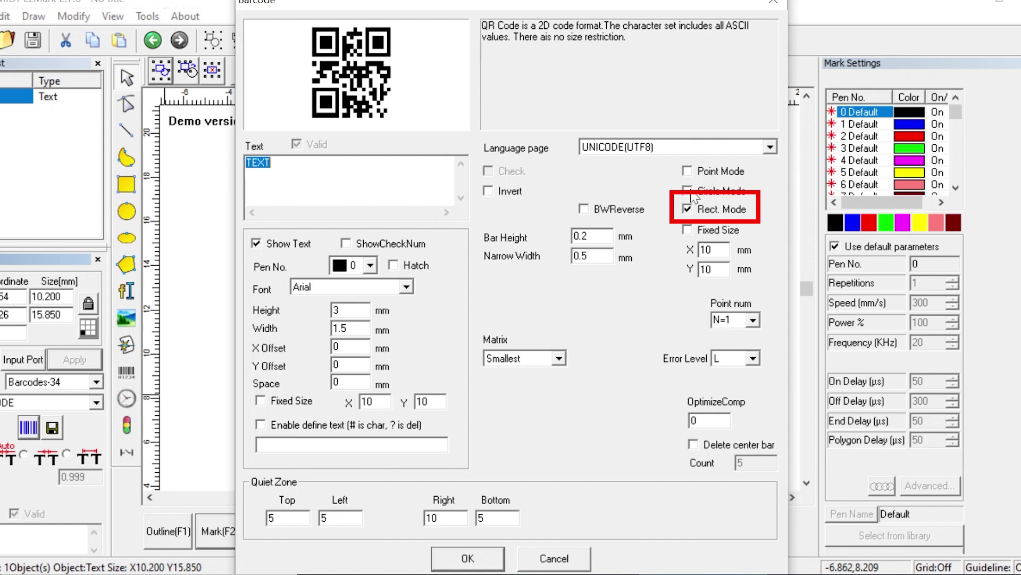
left_click(687, 208)
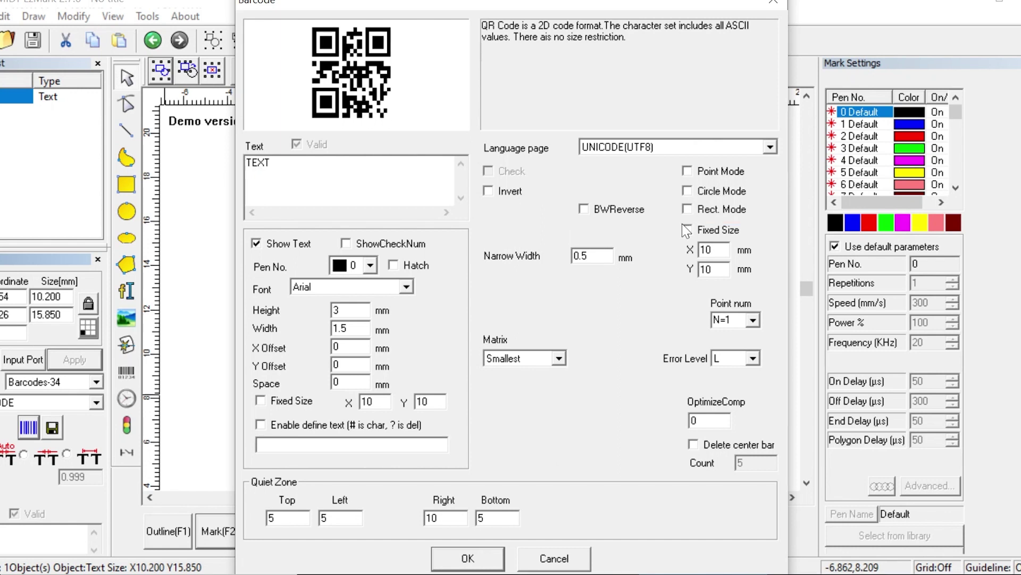
left_click(468, 558)
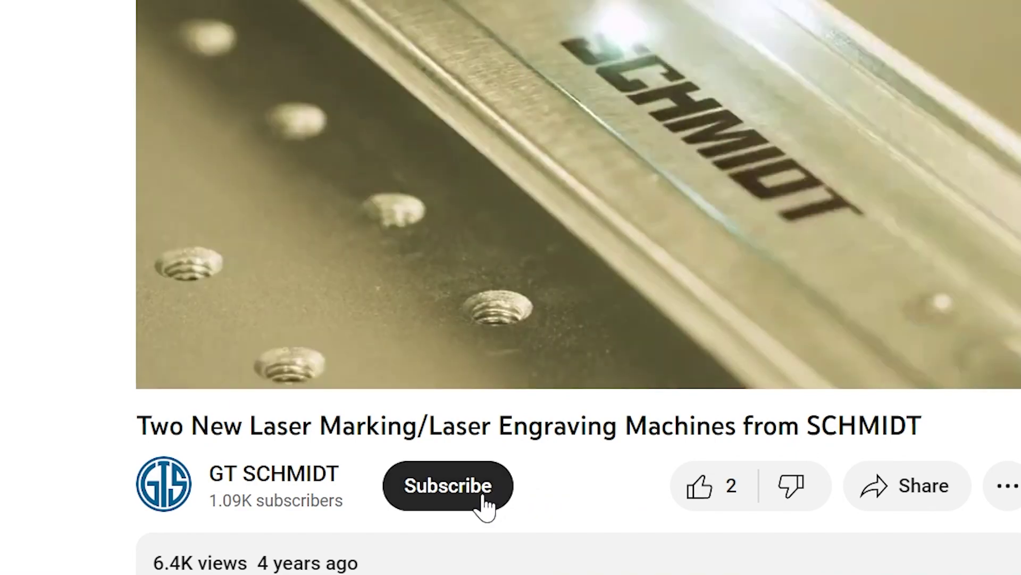
Step: Subscribe to the channel behind the laser engraving machines video
left_click(487, 505)
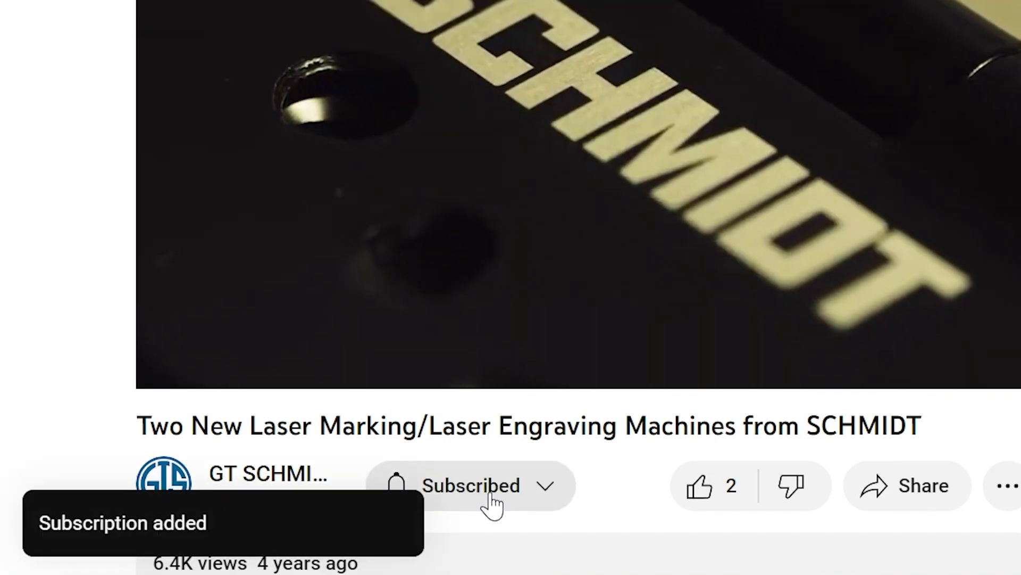